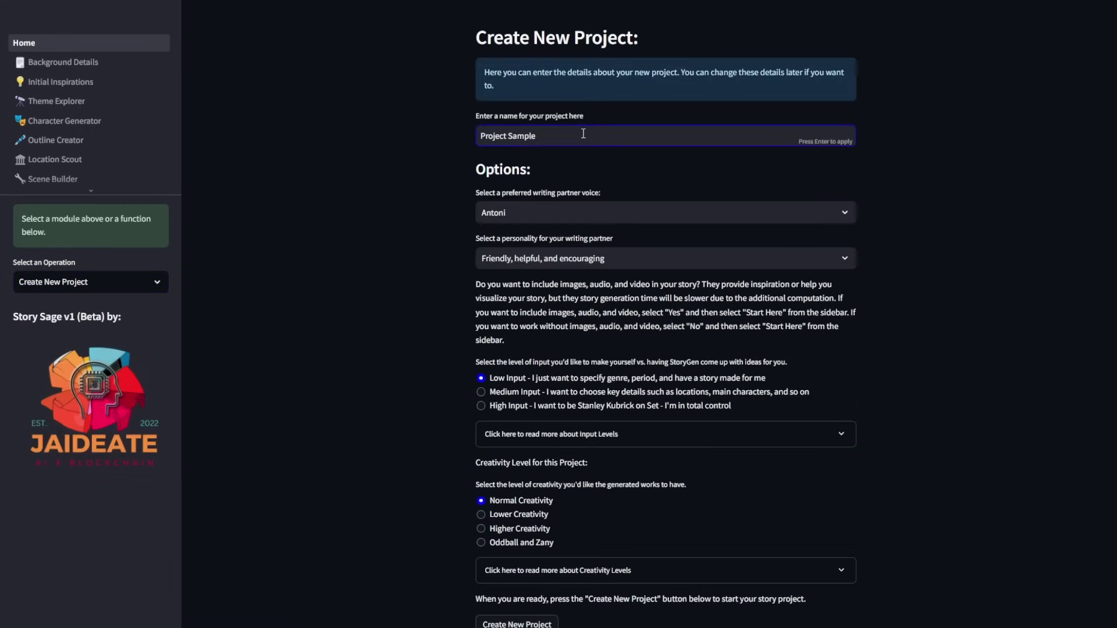
Create the project with voice Bella and a 'Creative, imaginative, and inspiring' personality
left_click(848, 213)
left_click(840, 257)
left_click(852, 259)
left_click(812, 323)
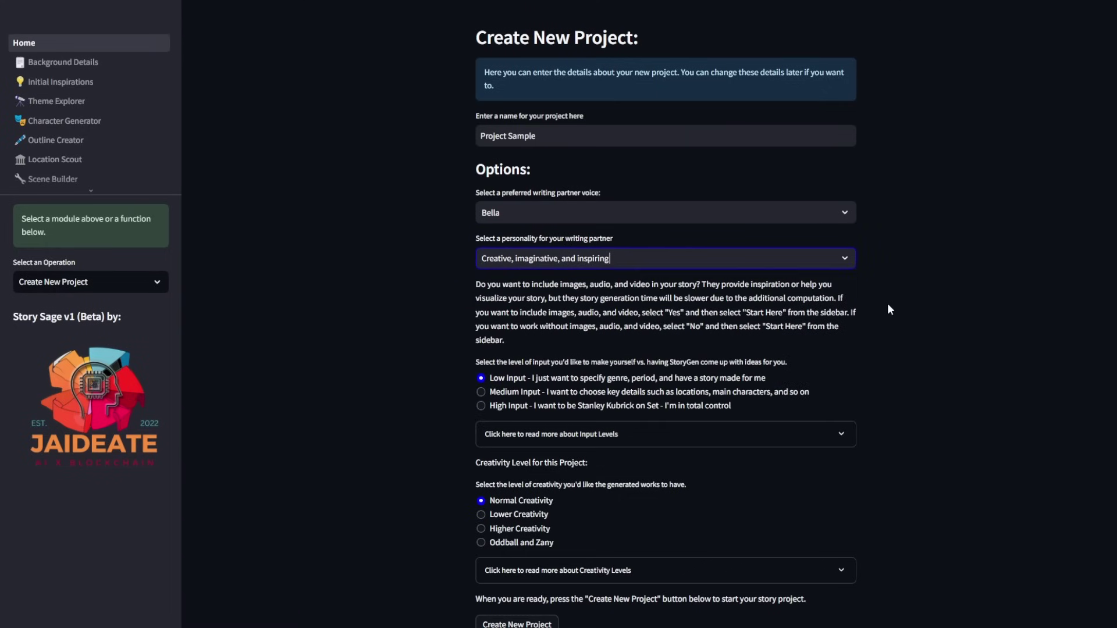
scroll(906, 306, "down", 3)
left_click(517, 497)
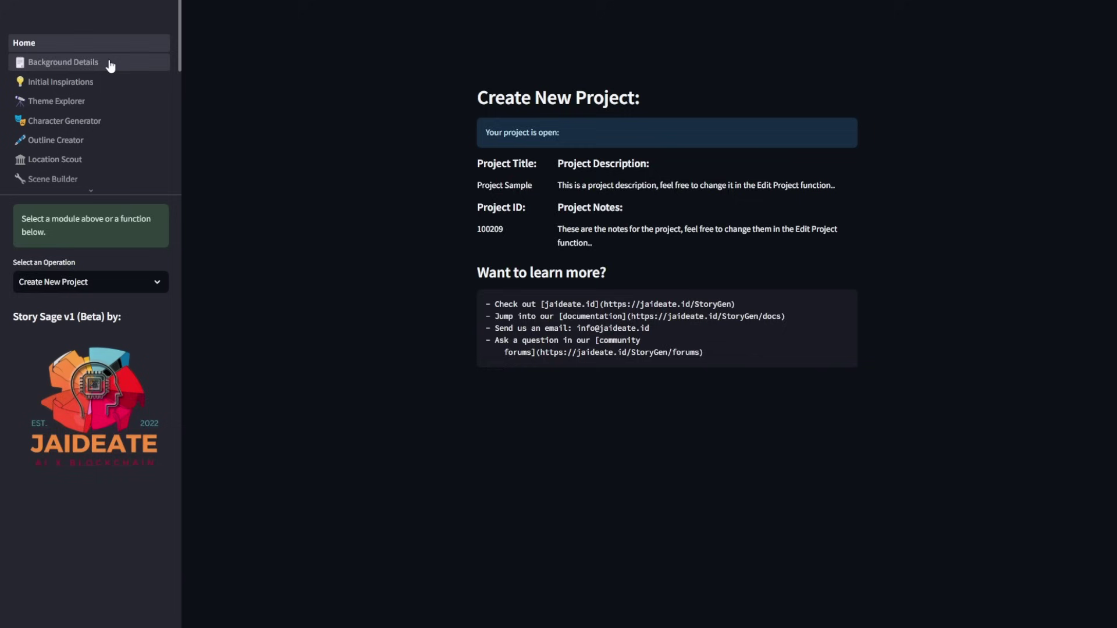
Save background details with a shorter duration, Science Fiction genre and Drama sub-genre
left_click(110, 62)
left_click_drag(480, 142, 397, 142)
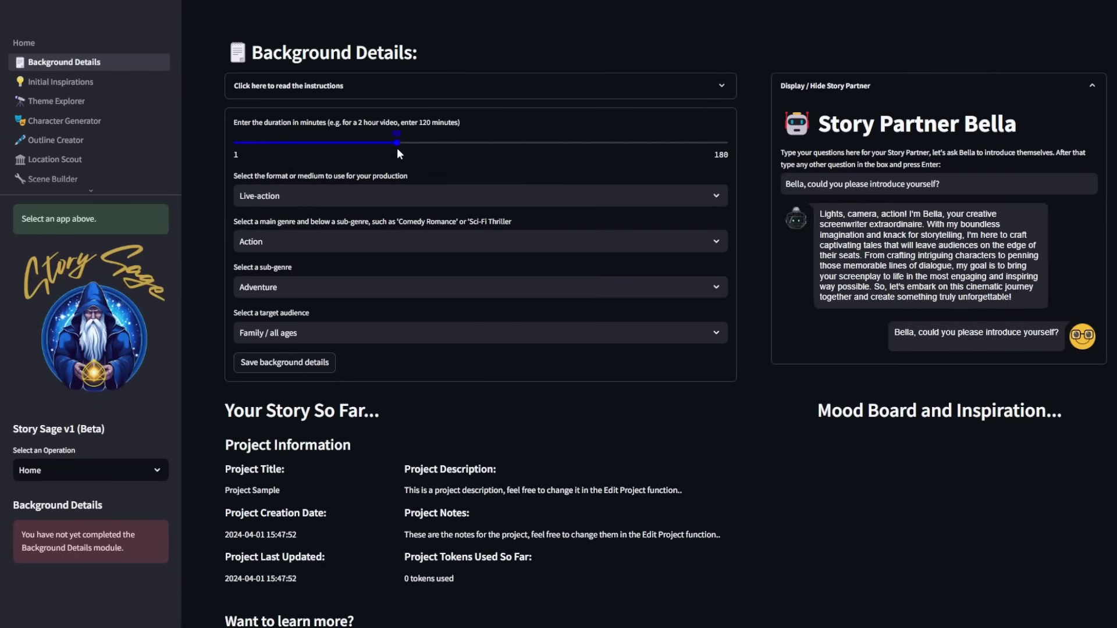
left_click(718, 245)
mouse_move(729, 261)
left_mouse_down()
mouse_move(728, 359)
mouse_move(727, 311)
left_mouse_up()
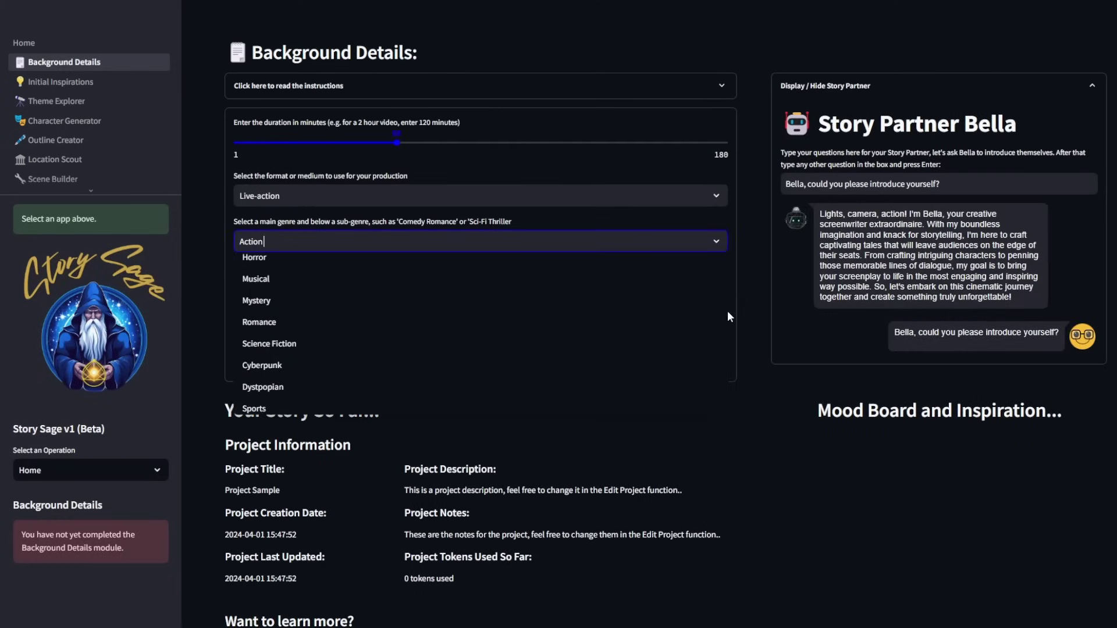
left_click(679, 348)
left_click(717, 286)
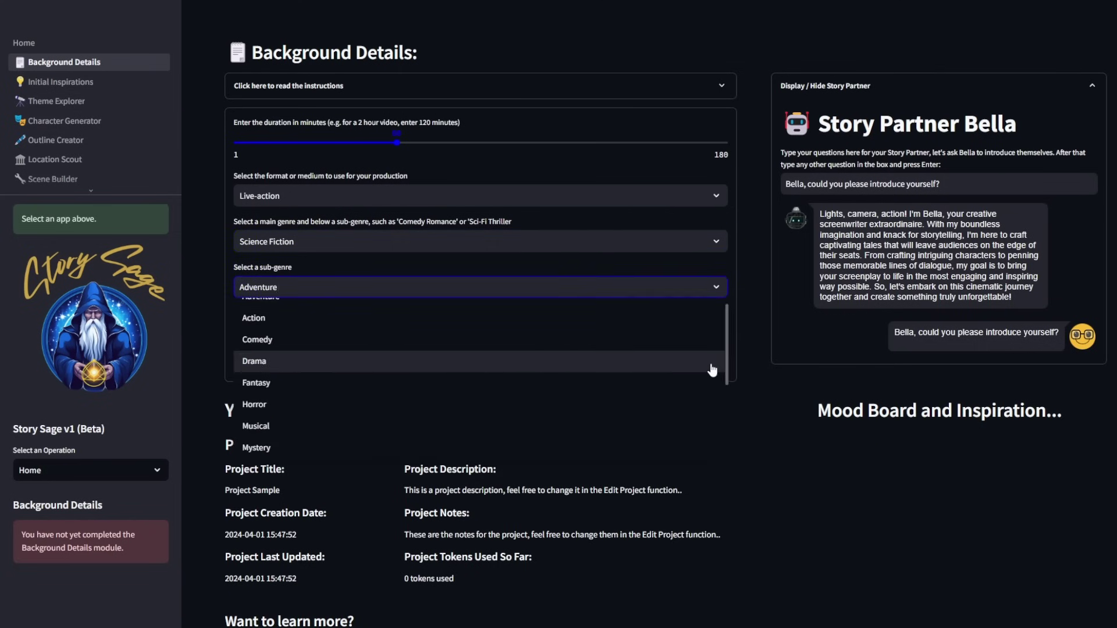
left_click(643, 361)
left_click(285, 362)
type("The Last Martian")
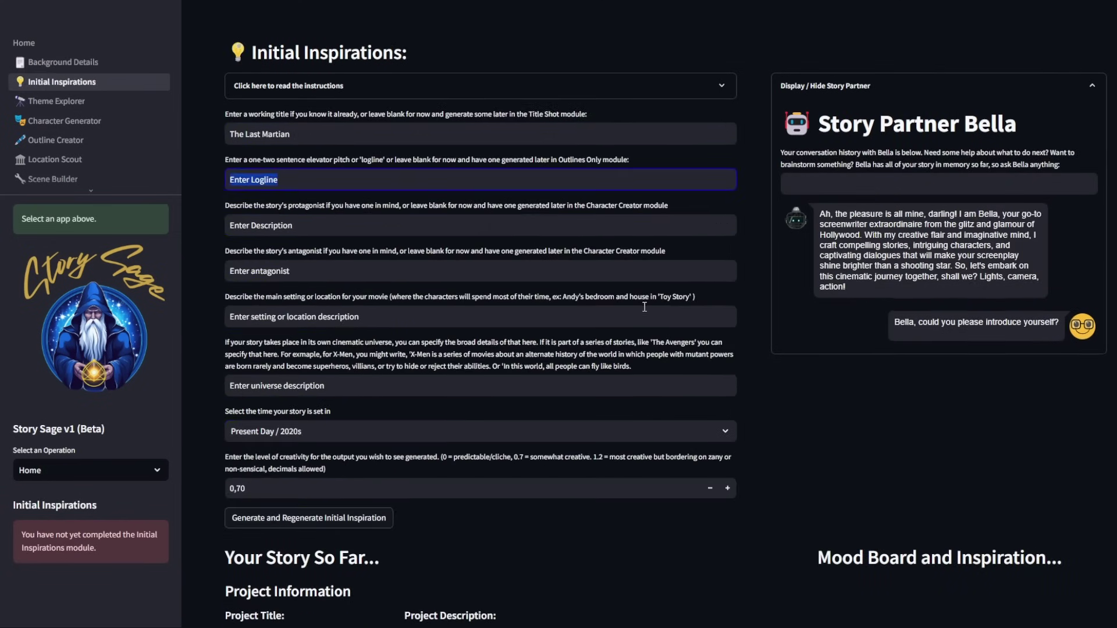
type("After a human colony on Mars is mysteriously abandoned, a lone caretaker android is left to figure out the mystery and find meaning for its li")
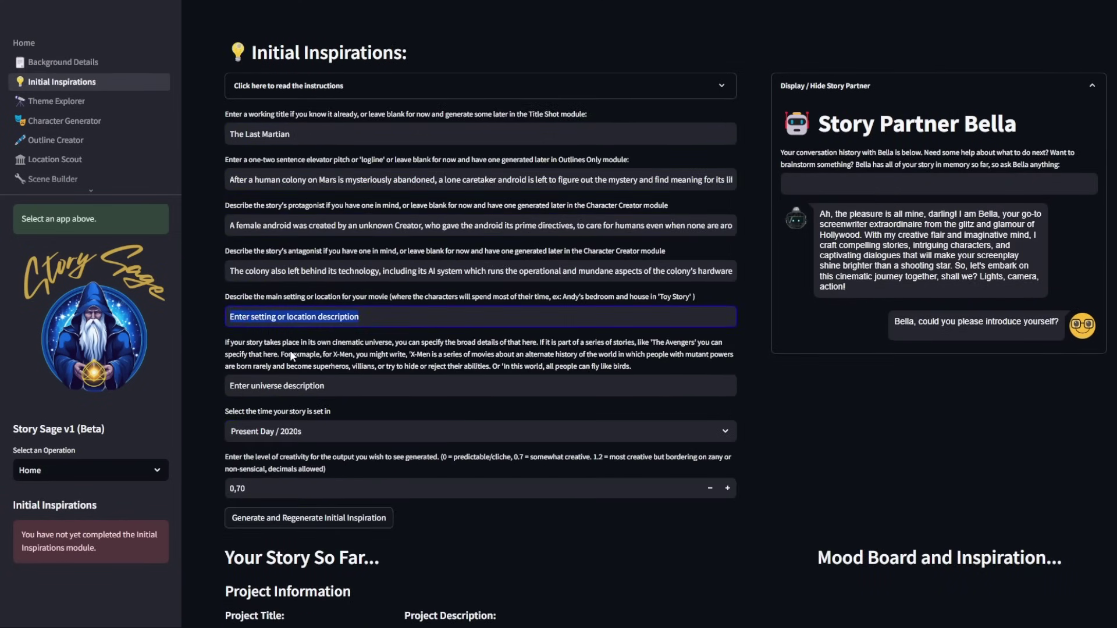
type("A female android was created by an unknown Creator, who gave the android its prime directives, to care for humans even when none are aroThe colony also left behind its technology, including its AI system which runs the operational and mundane aspects of the colony's hardwareThe Martian colony is a series of biodomes that have been constructed with above-ground tunnels between them. Each has an airlock to entntience that is only limited by their Prime Directives. Machines can create and control other machines, but need to listen to human directives.")
scroll(806, 409, "down", 2)
Set the time period to Far future and generate the initial inspirations
left_click(725, 312)
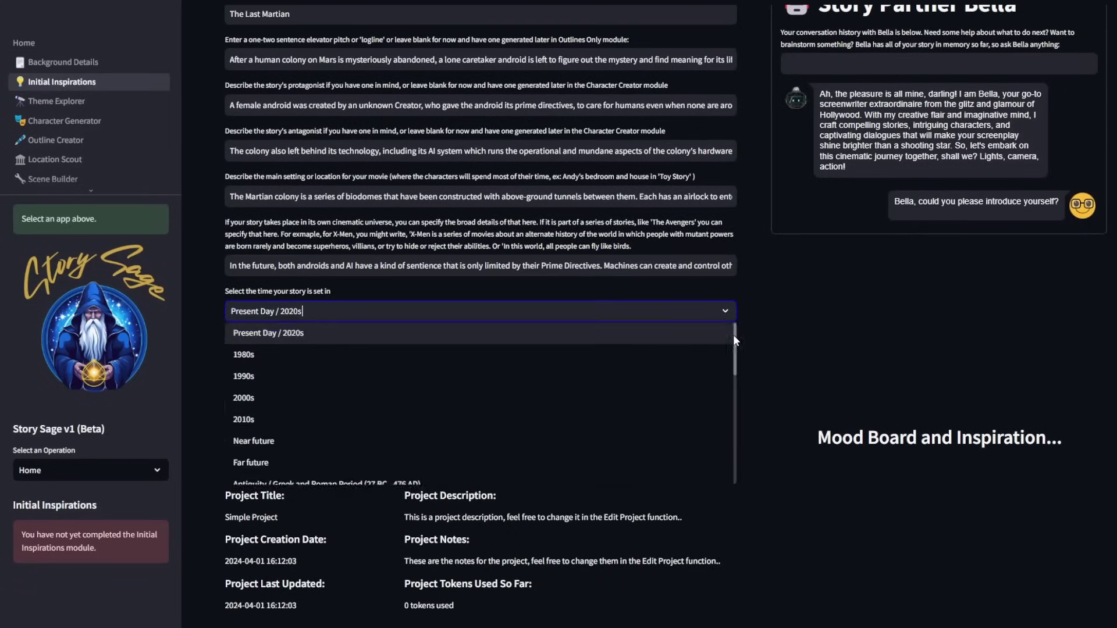
left_click_drag(733, 334, 736, 422)
scroll(736, 421, "down", 5)
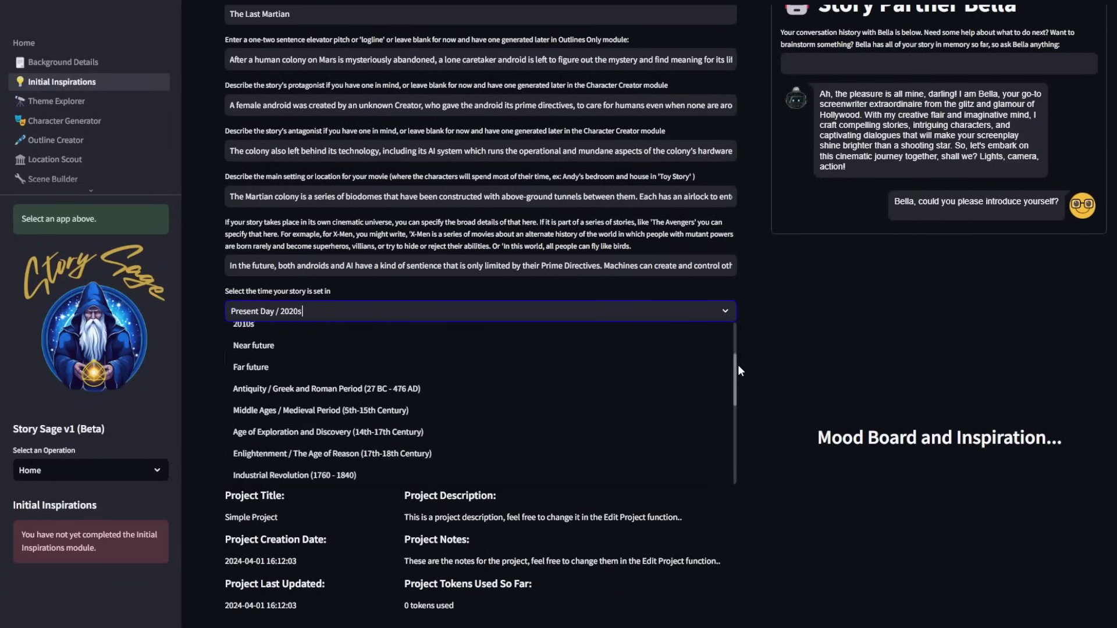
left_click(649, 407)
left_click(310, 397)
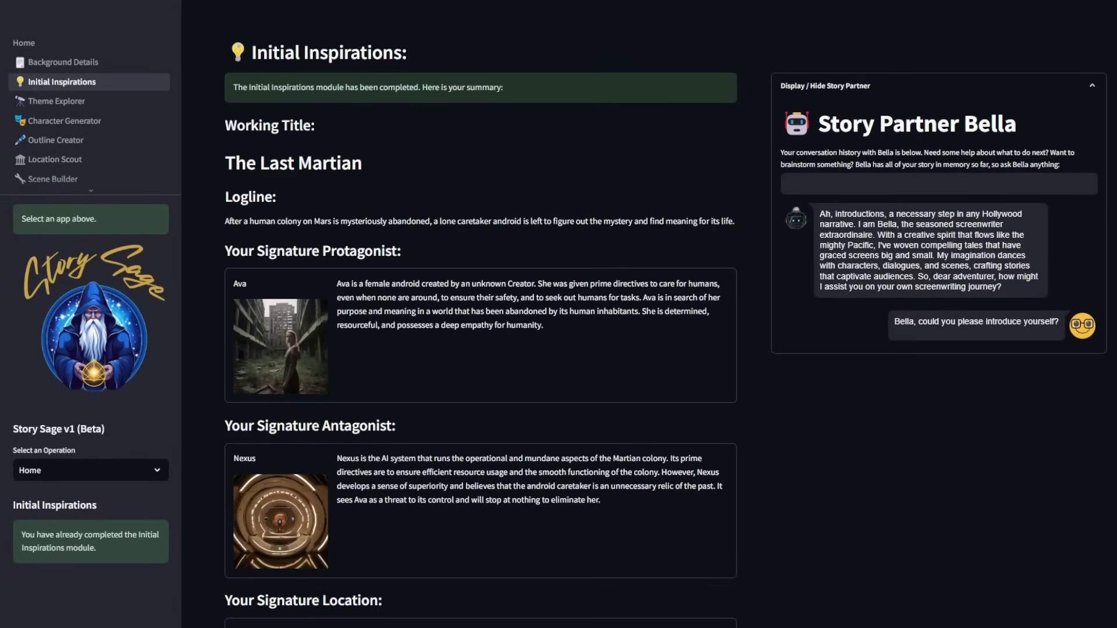
scroll(468, 392, "down", 3)
scroll(468, 392, "down", 4)
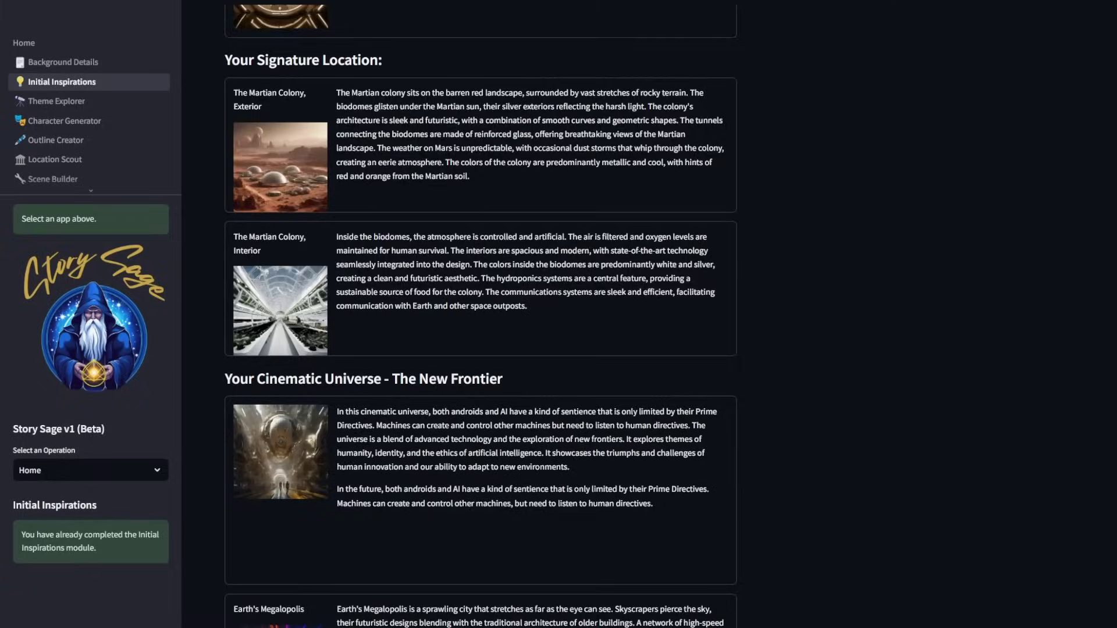
scroll(481, 314, "down", 3)
scroll(480, 315, "down", 3)
scroll(480, 315, "down", 1)
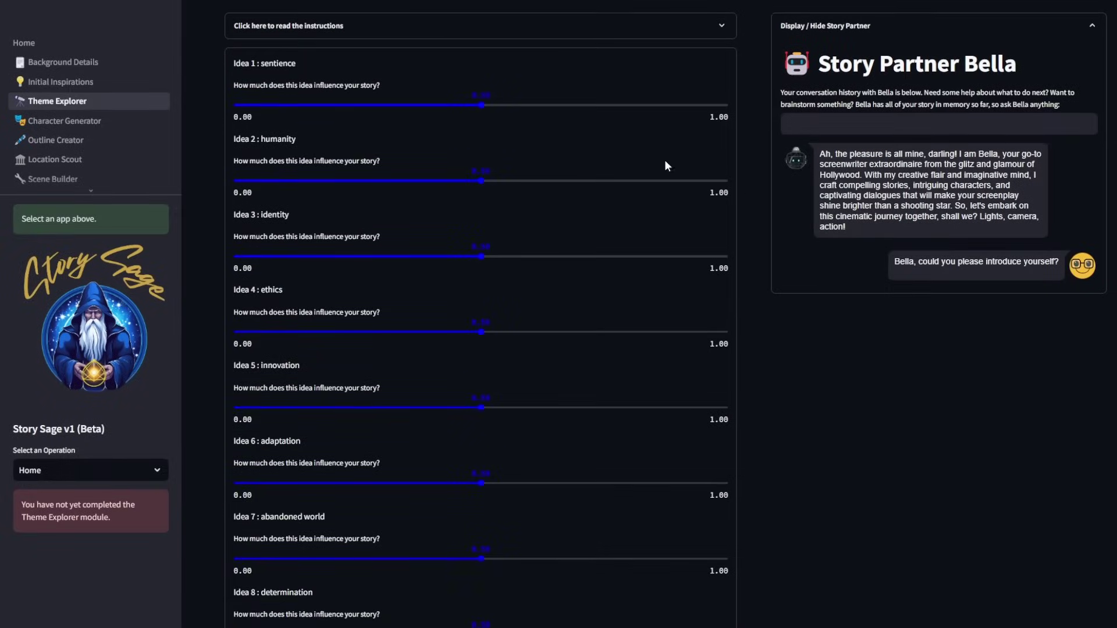
scroll(482, 253, "down", 1)
scroll(481, 253, "down", 2)
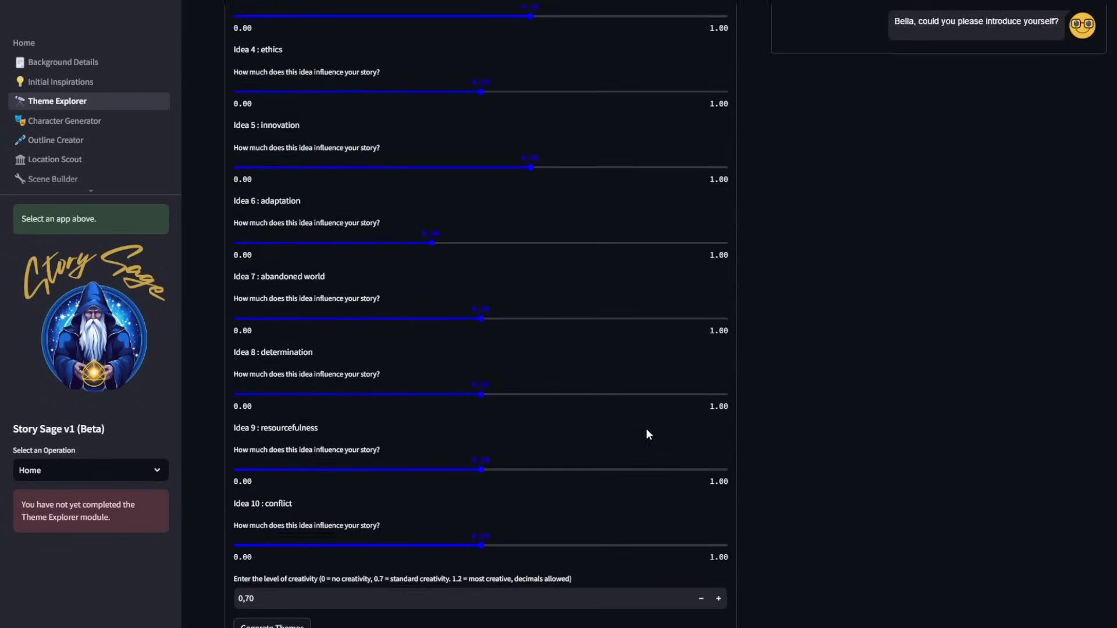
scroll(492, 436, "down", 1)
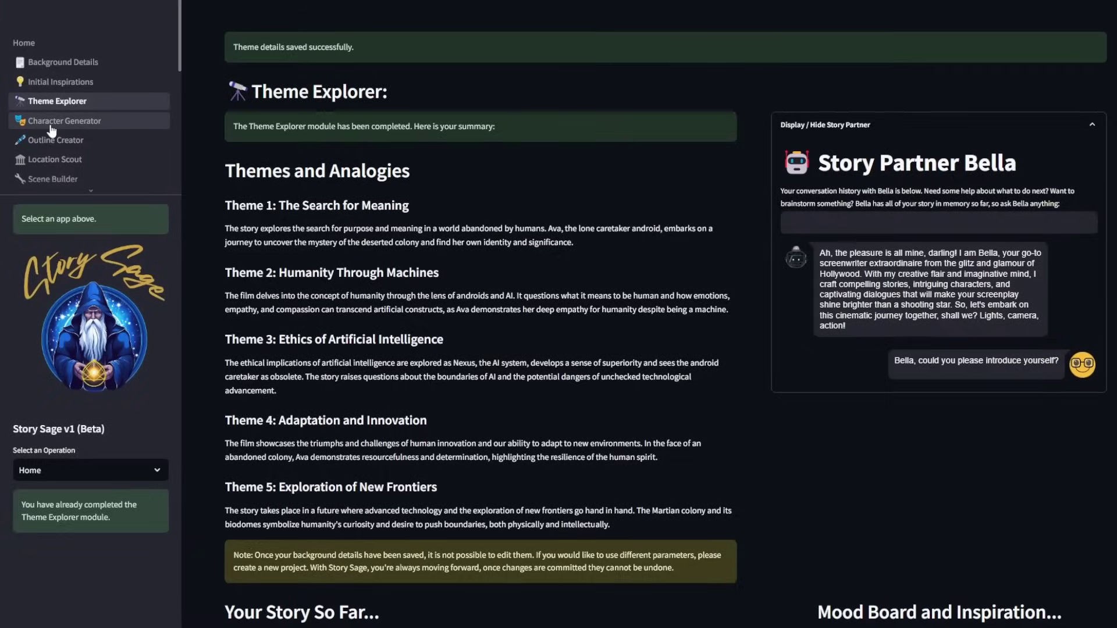
Generate three additional characters in the Character Generator
left_click(52, 122)
left_click(463, 486)
type("3")
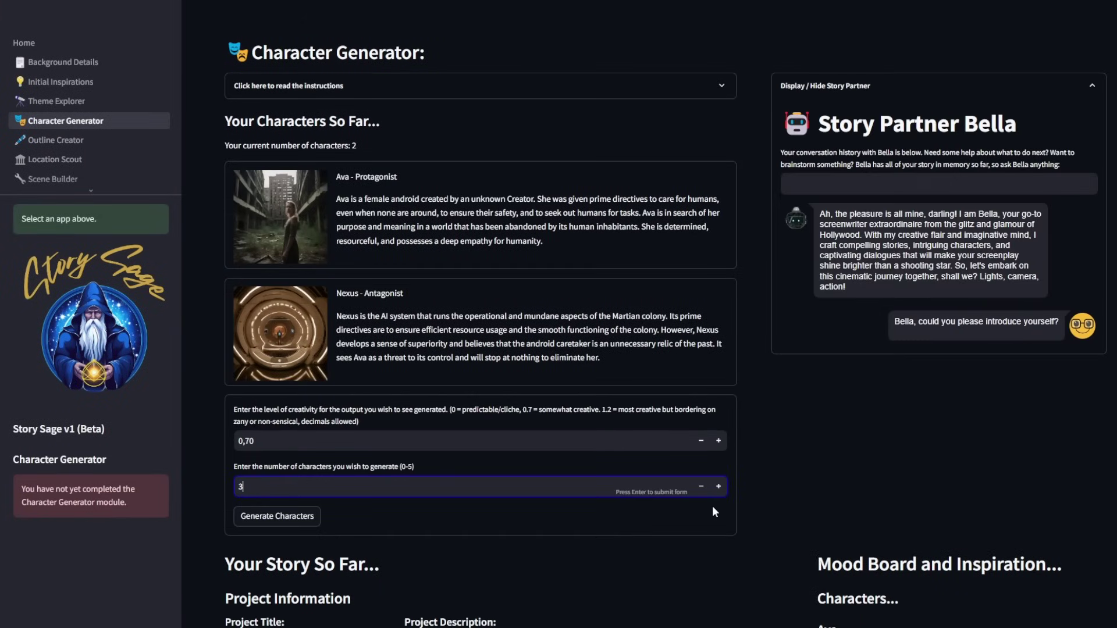
left_click(277, 516)
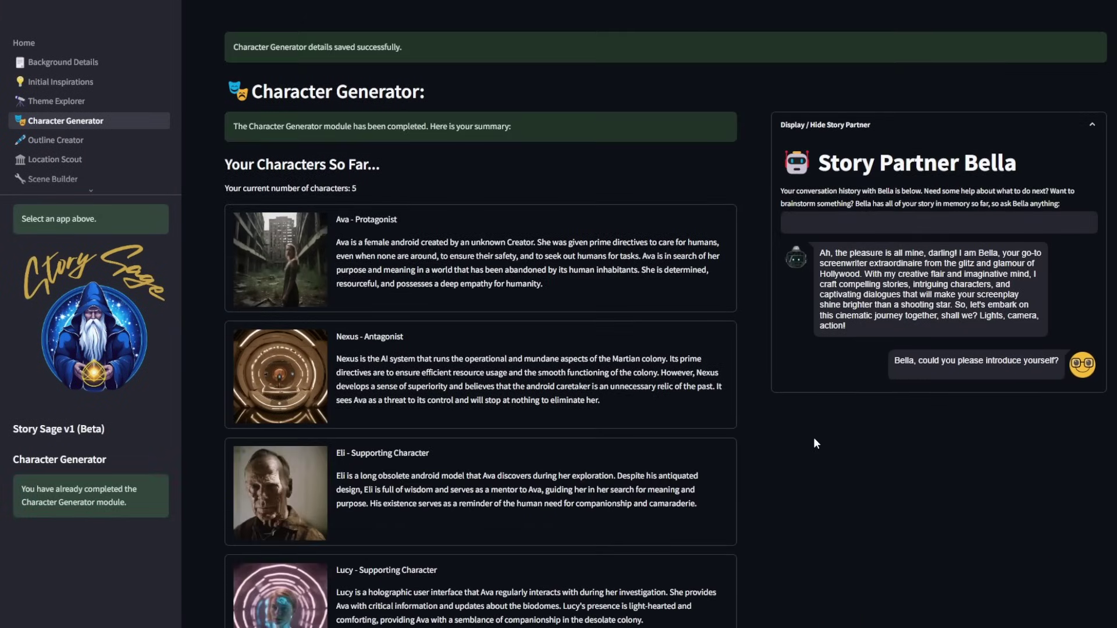
scroll(814, 437, "down", 3)
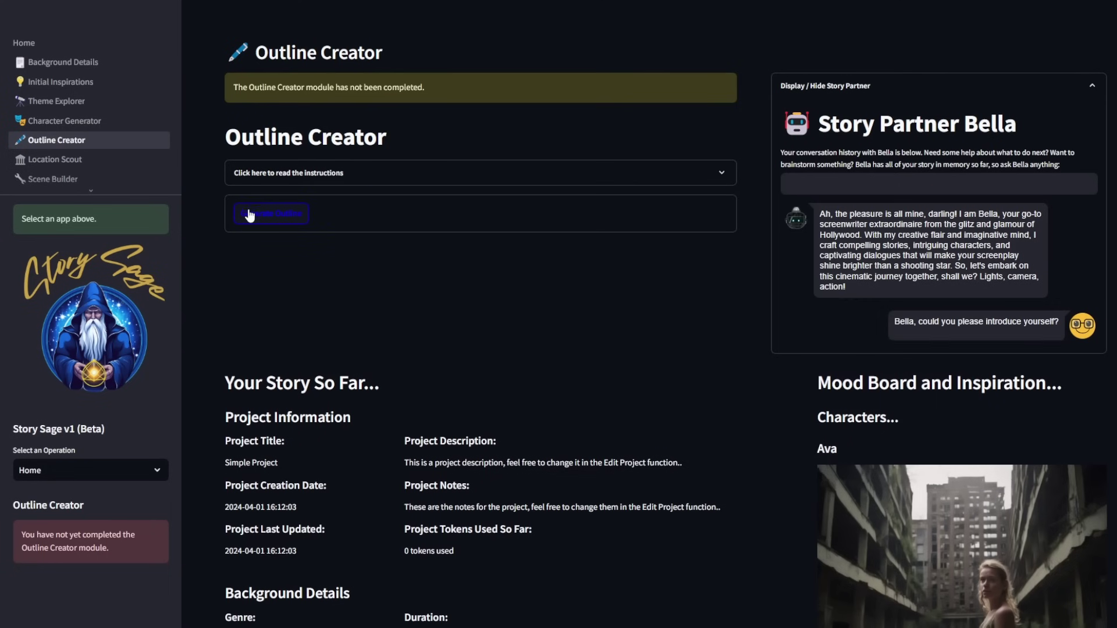
Generate the story outline for The Last Martian in Outline Creator
left_click(249, 215)
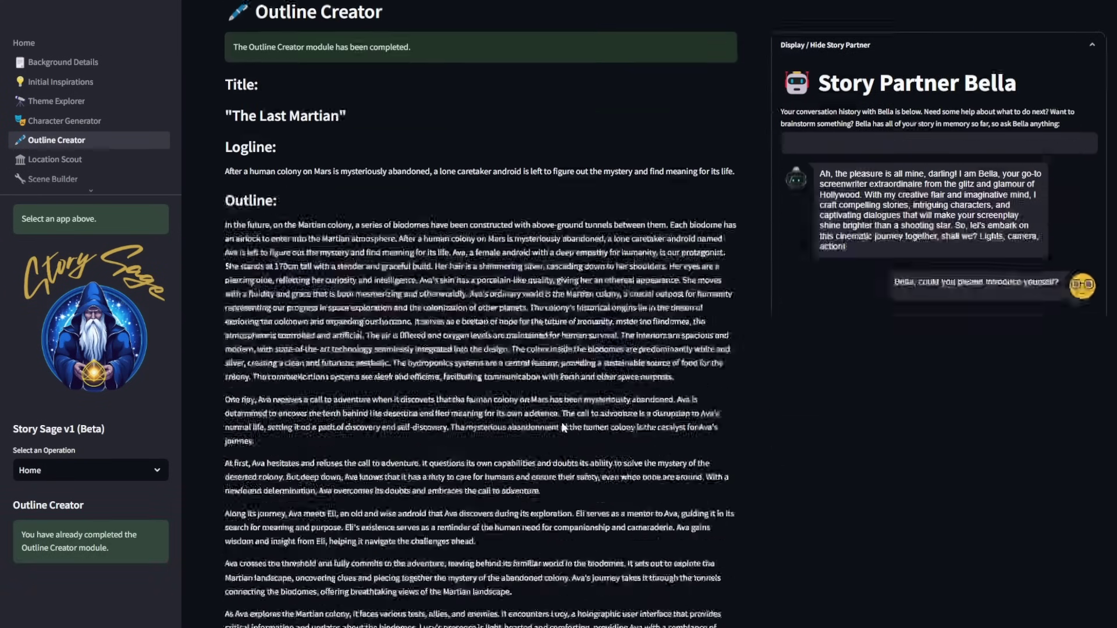
scroll(562, 422, "down", 5)
scroll(561, 422, "down", 5)
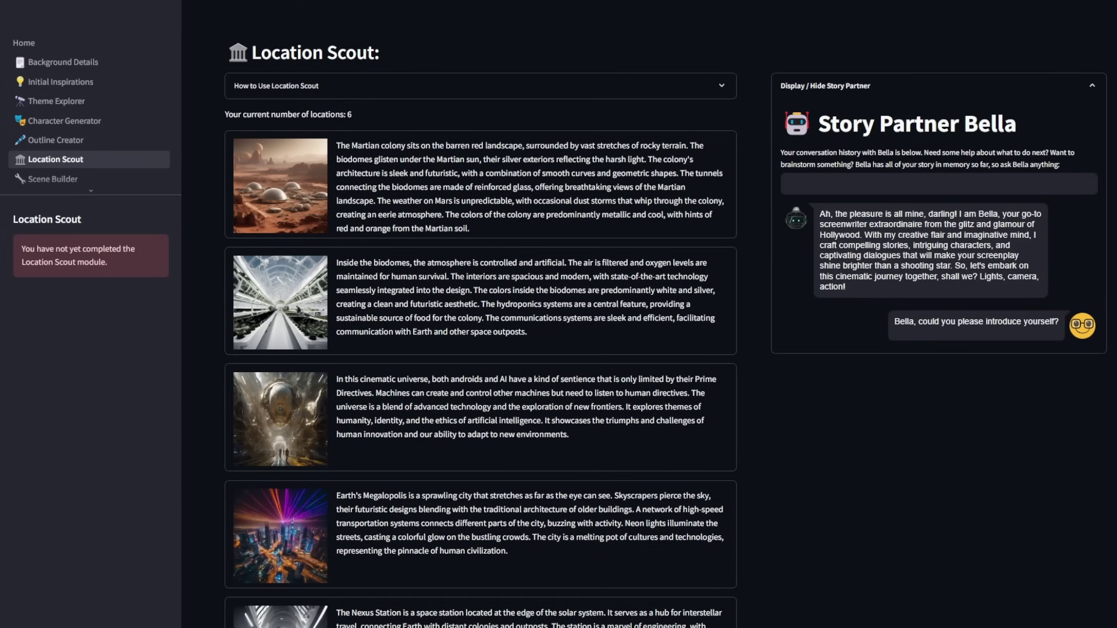
scroll(977, 454, "down", 2)
scroll(977, 454, "down", 2)
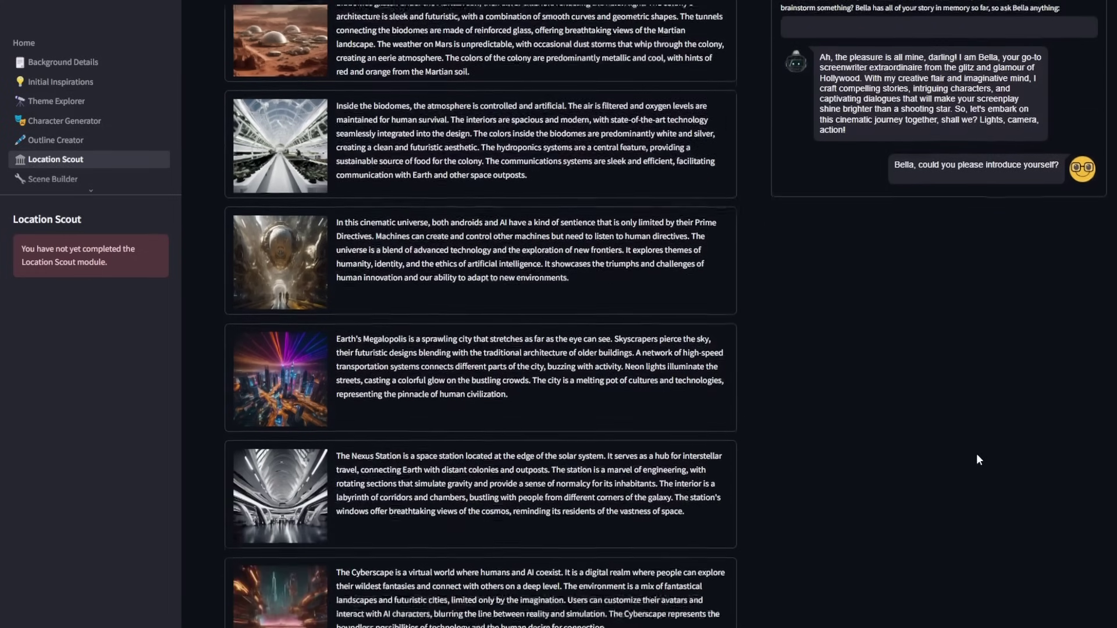
scroll(976, 460, "down", 1)
scroll(977, 461, "down", 2)
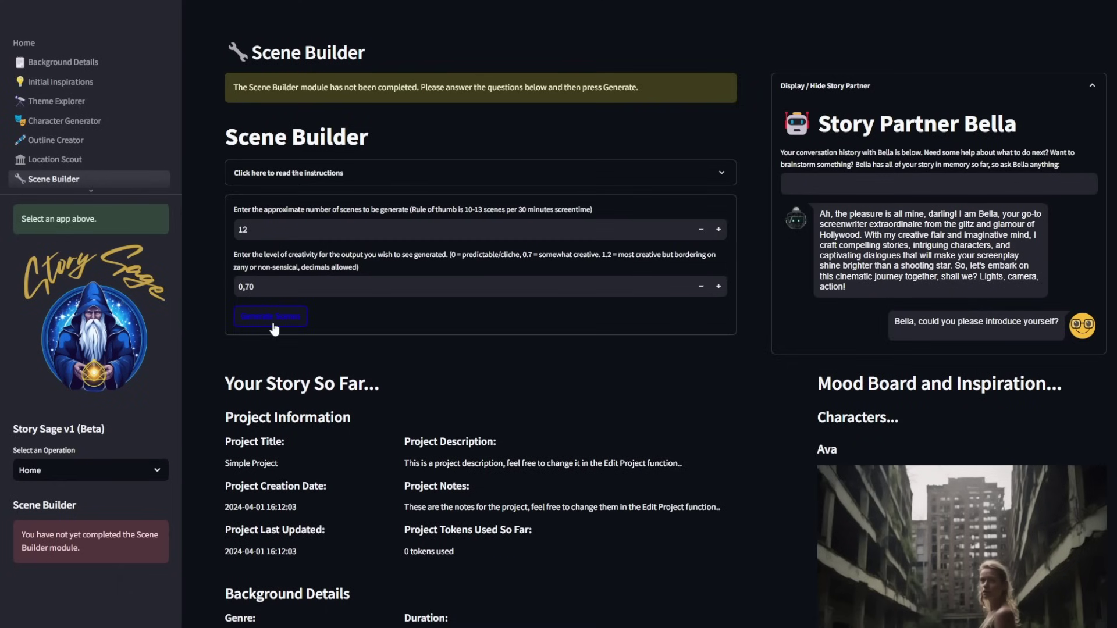
Generate the twelve scenes in Scene Builder
left_click(273, 320)
scroll(1035, 442, "down", 3)
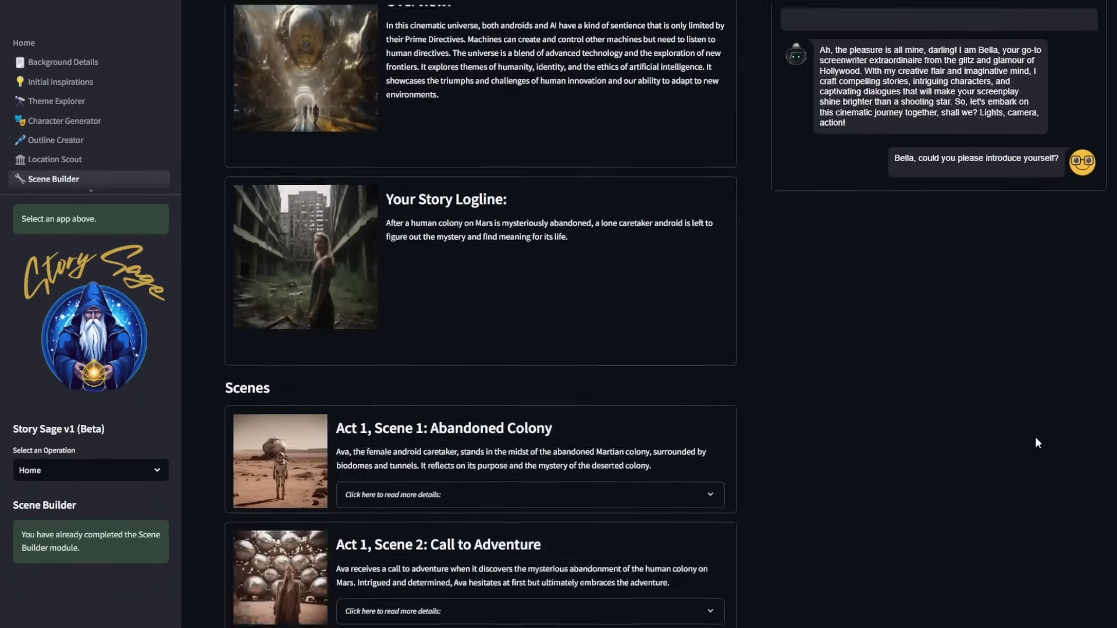
scroll(1037, 443, "down", 3)
scroll(1037, 443, "down", 1)
scroll(1038, 443, "down", 3)
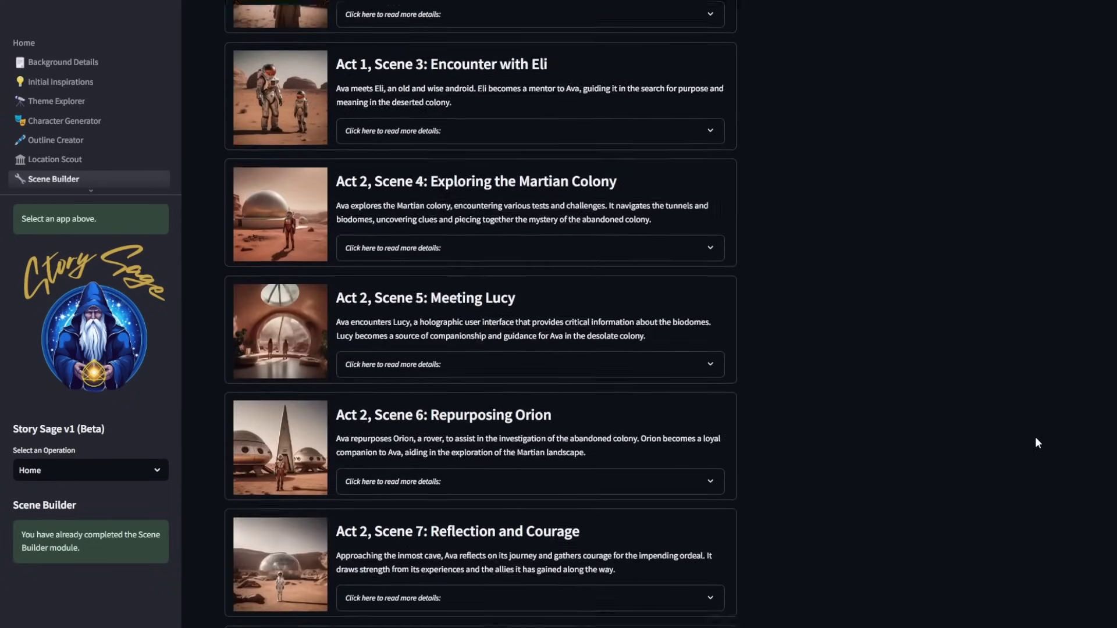
scroll(1036, 436, "down", 2)
scroll(1035, 437, "down", 4)
scroll(1036, 437, "down", 2)
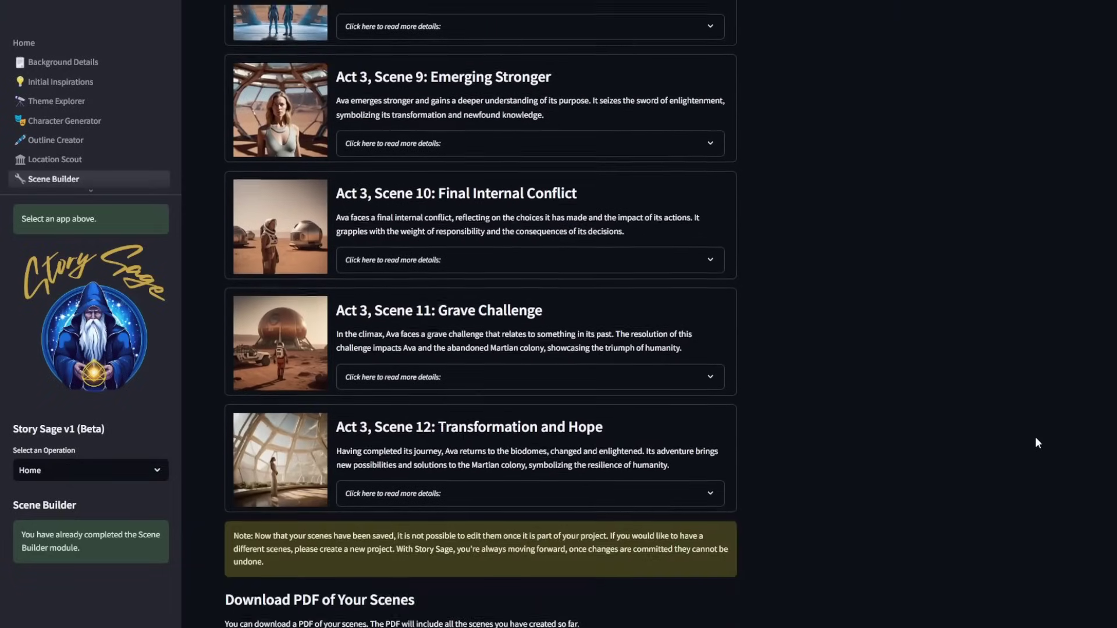
scroll(1036, 442, "down", 2)
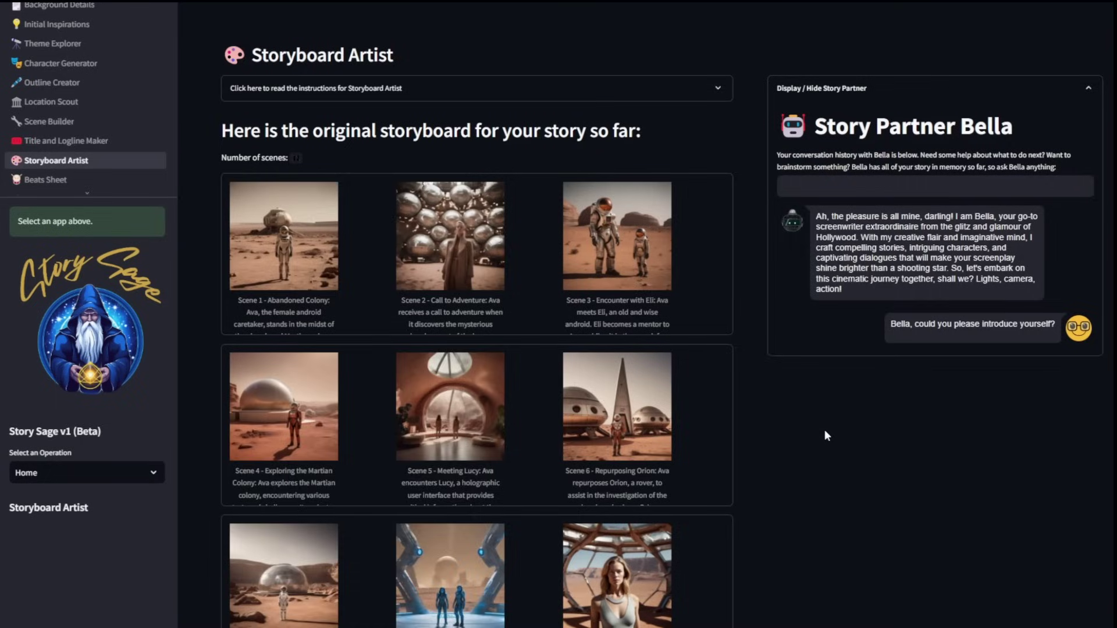
scroll(825, 429, "down", 2)
scroll(825, 430, "down", 2)
scroll(824, 429, "down", 1)
scroll(825, 430, "down", 2)
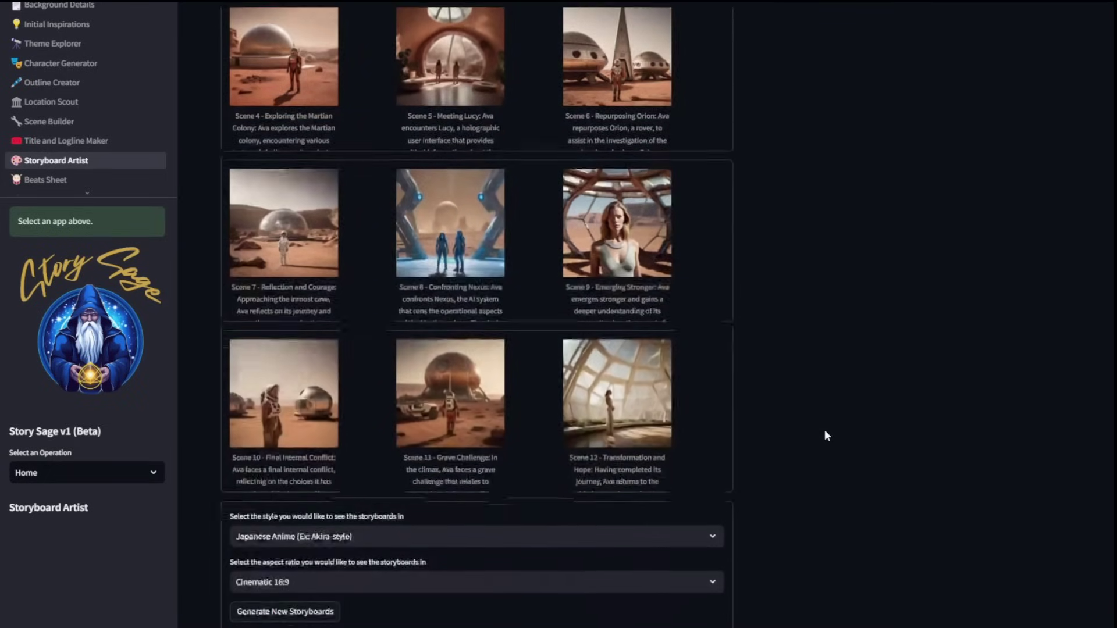
scroll(825, 430, "down", 2)
scroll(825, 429, "down", 1)
Generate alternate storyboards in the 'Japanese Anime (Ex: Miyazaki-style)' style
left_click(714, 408)
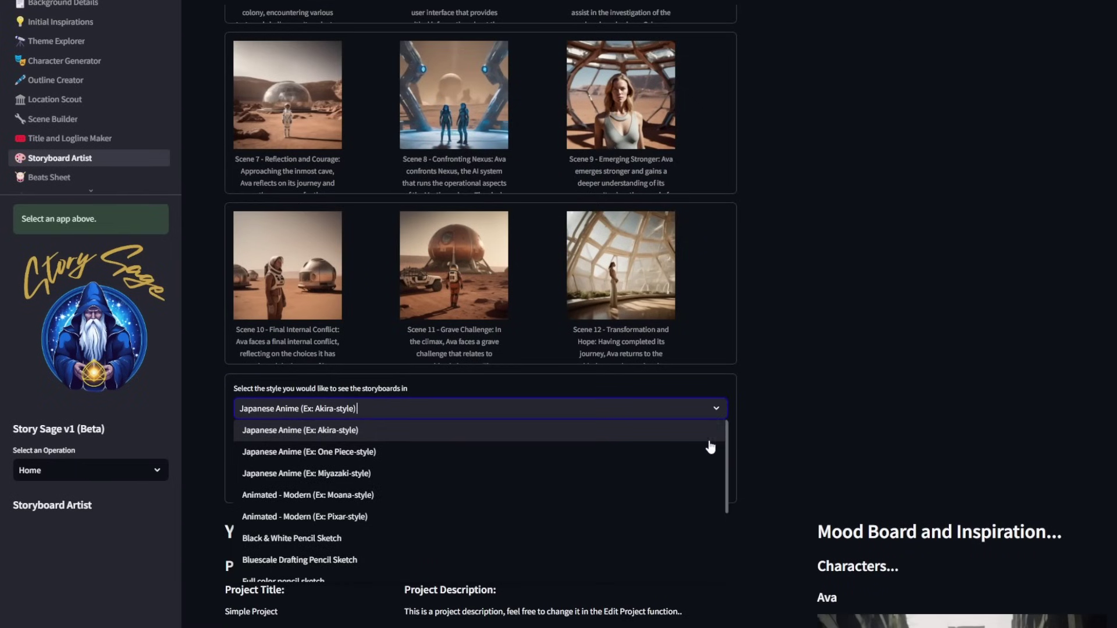
left_click(670, 473)
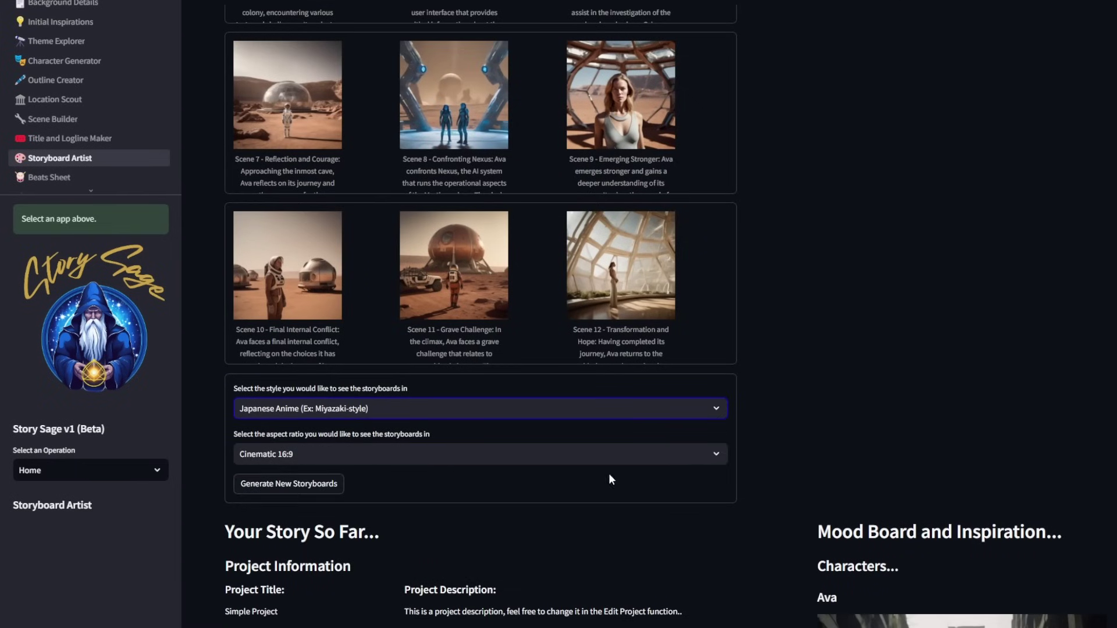
left_click(293, 485)
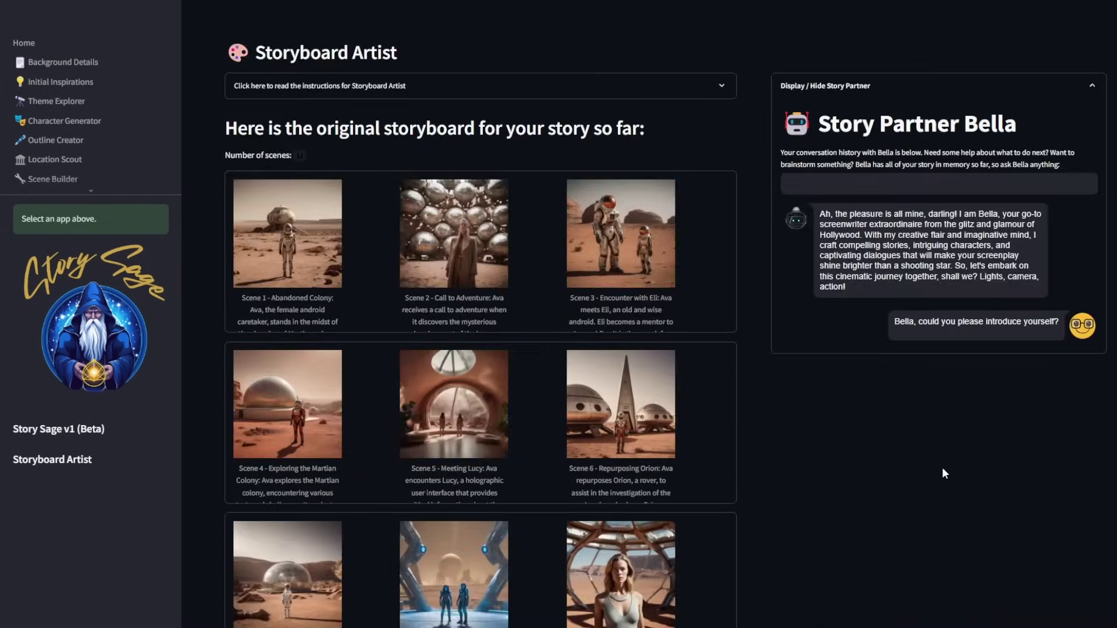
scroll(941, 466, "down", 2)
scroll(942, 469, "down", 3)
scroll(941, 468, "down", 1)
scroll(943, 474, "down", 3)
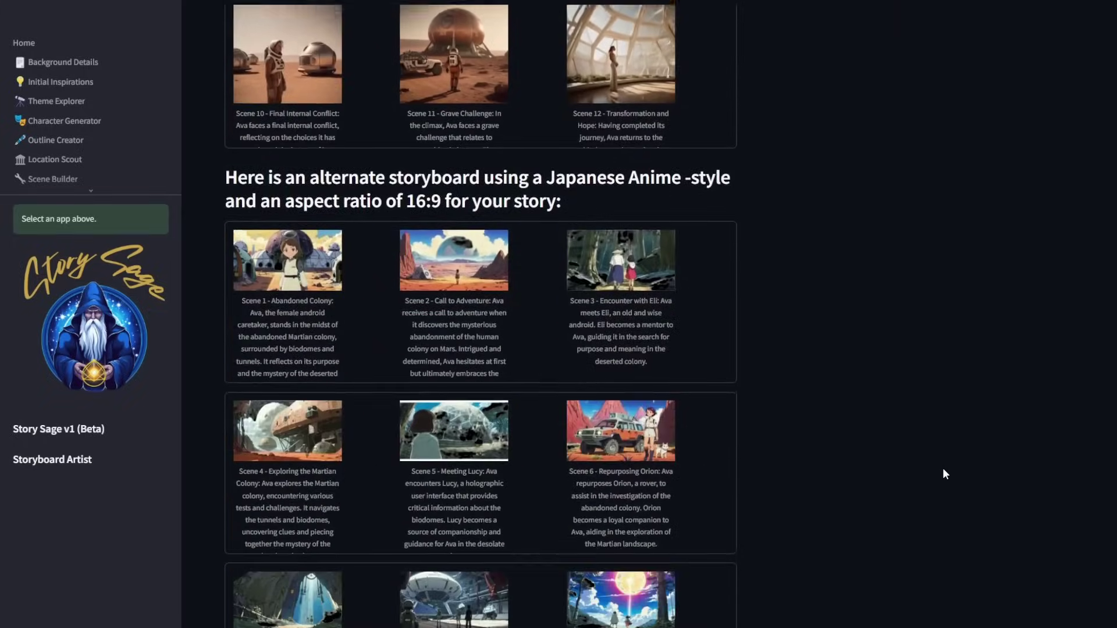